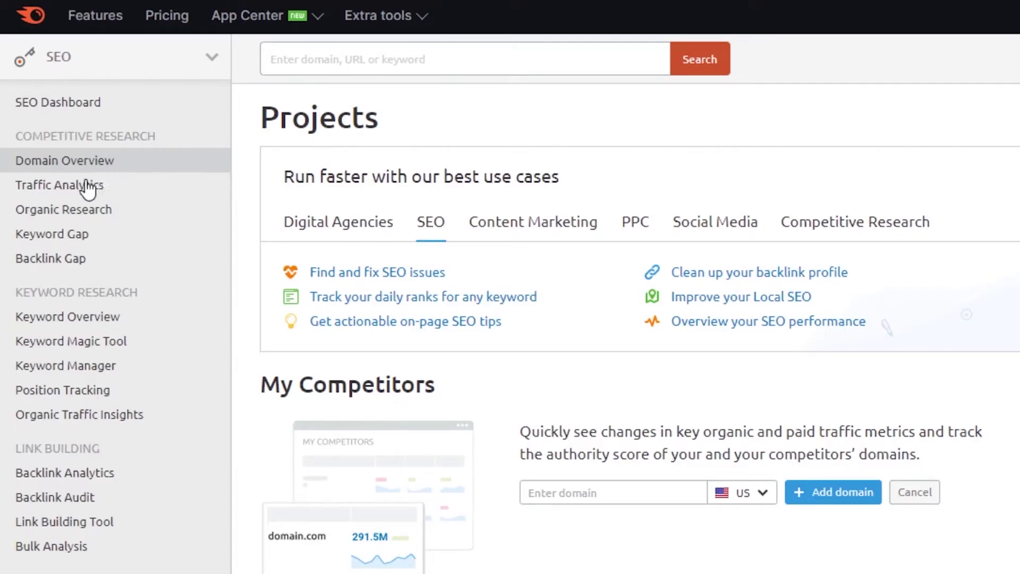
Step: Load Semrush's Organic Research report for the example domain ebay.com, showing 40.3M US keywords
{"action": "left_click", "coordinate": [66, 211]}
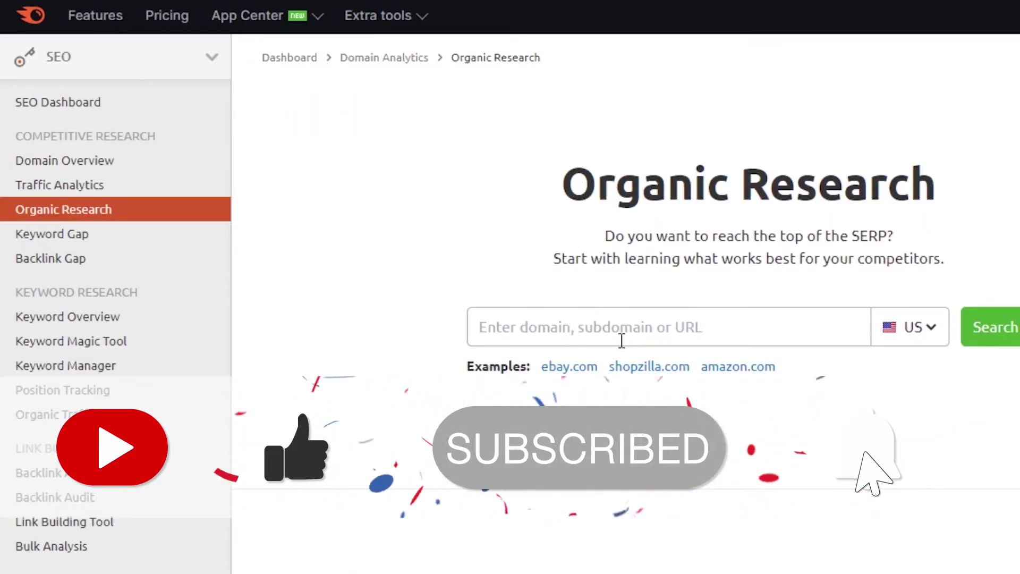
{"action": "left_click", "coordinate": [524, 333]}
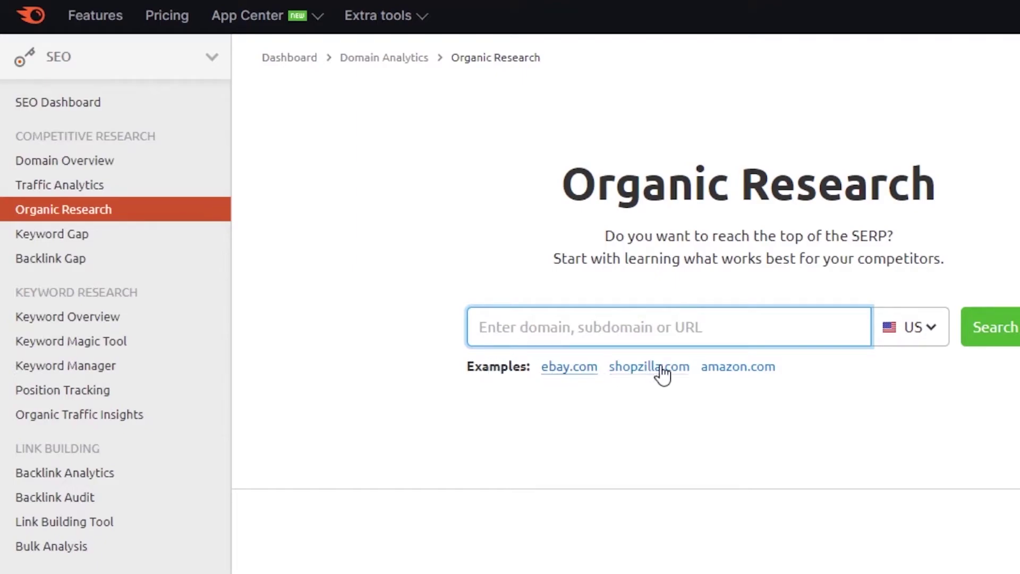
{"action": "left_click", "coordinate": [579, 371]}
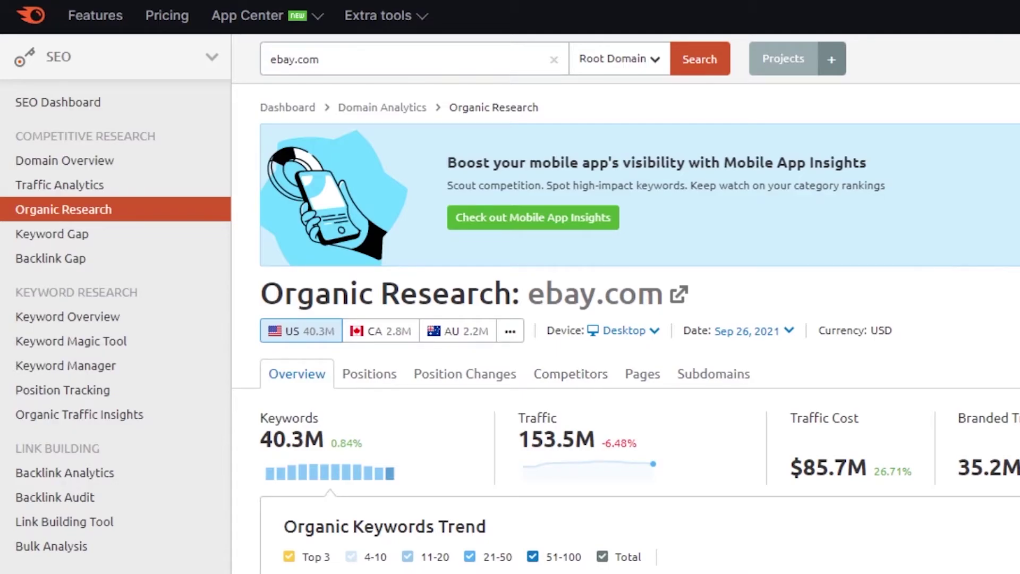
{"action": "scroll", "coordinate": [511, 287], "scroll_direction": "down", "scroll_amount": 15}
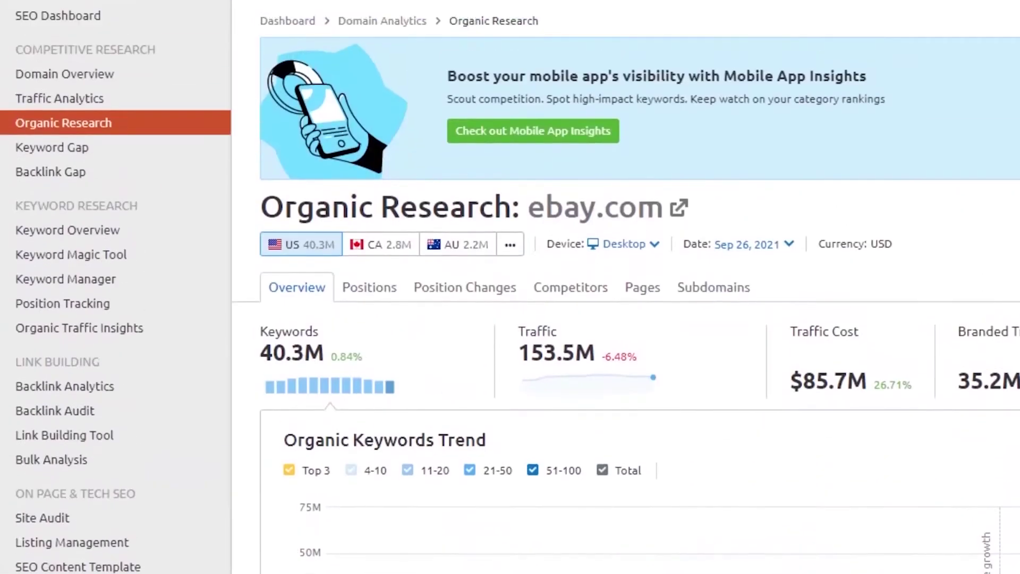
{"action": "scroll", "coordinate": [510, 287], "scroll_direction": "down", "scroll_amount": 15}
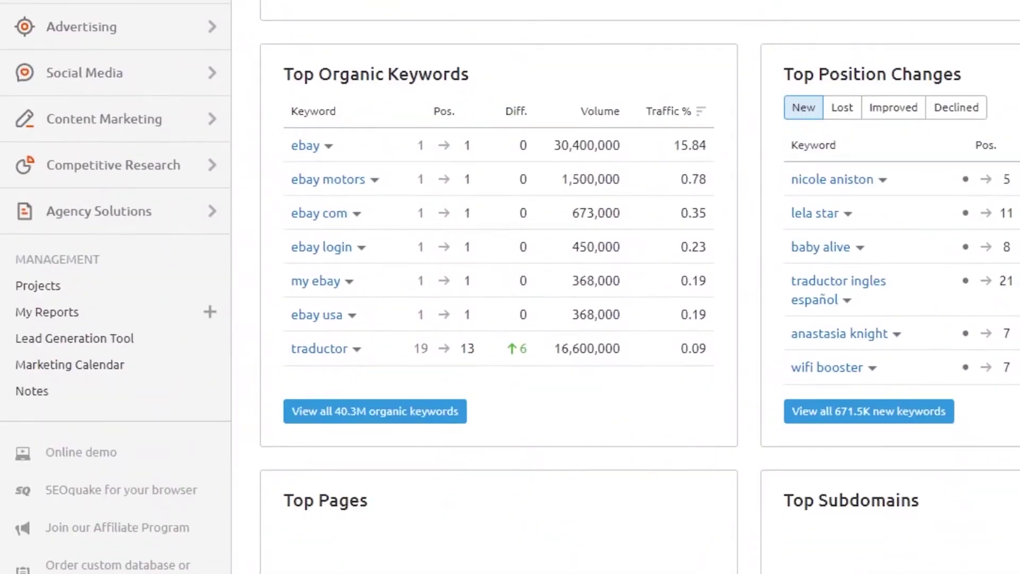
{"action": "scroll", "coordinate": [510, 287], "scroll_direction": "down", "scroll_amount": 9}
{"action": "scroll", "coordinate": [510, 287], "scroll_direction": "up", "scroll_amount": 14}
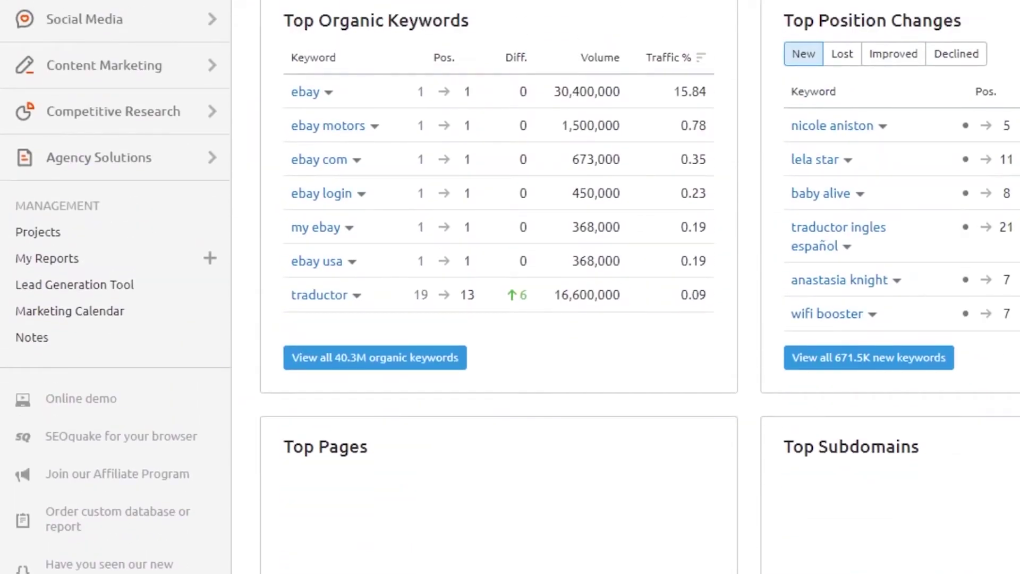
{"action": "scroll", "coordinate": [511, 287], "scroll_direction": "up", "scroll_amount": 7}
{"action": "scroll", "coordinate": [510, 287], "scroll_direction": "down", "scroll_amount": 2}
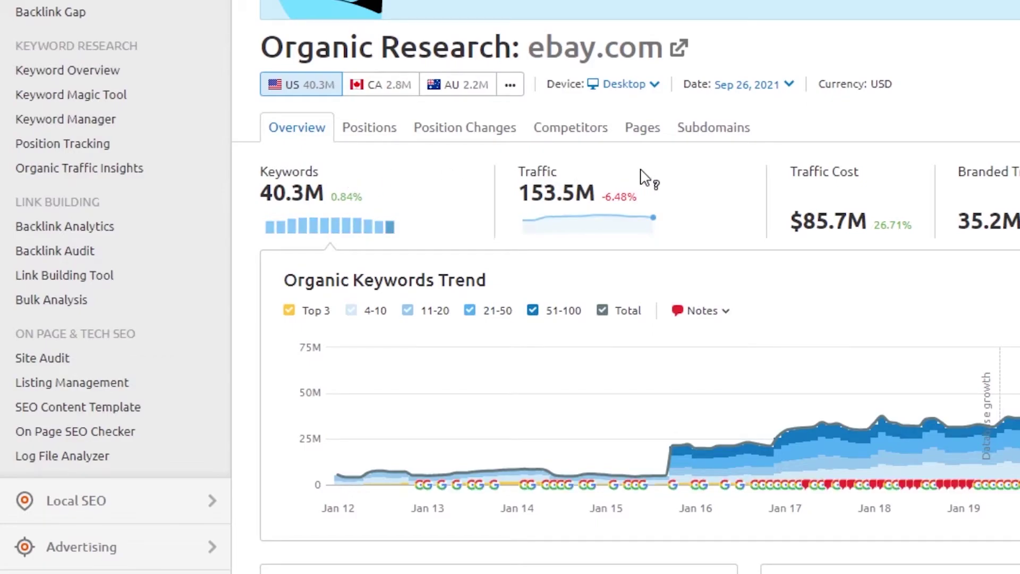
{"action": "mouse_move", "coordinate": [615, 200]}
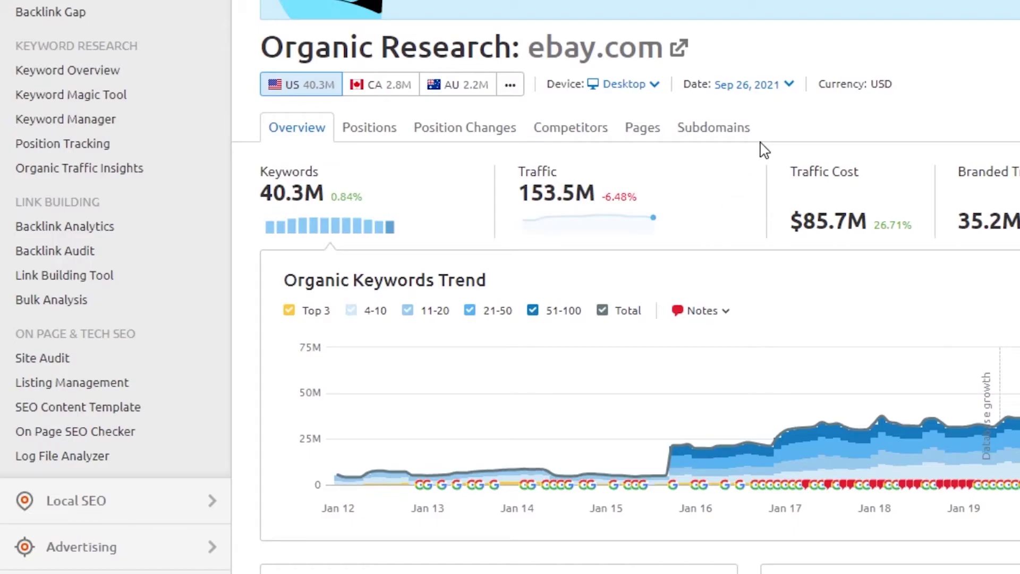
{"action": "mouse_move", "coordinate": [845, 166]}
{"action": "scroll", "coordinate": [779, 274], "scroll_direction": "down", "scroll_amount": 4}
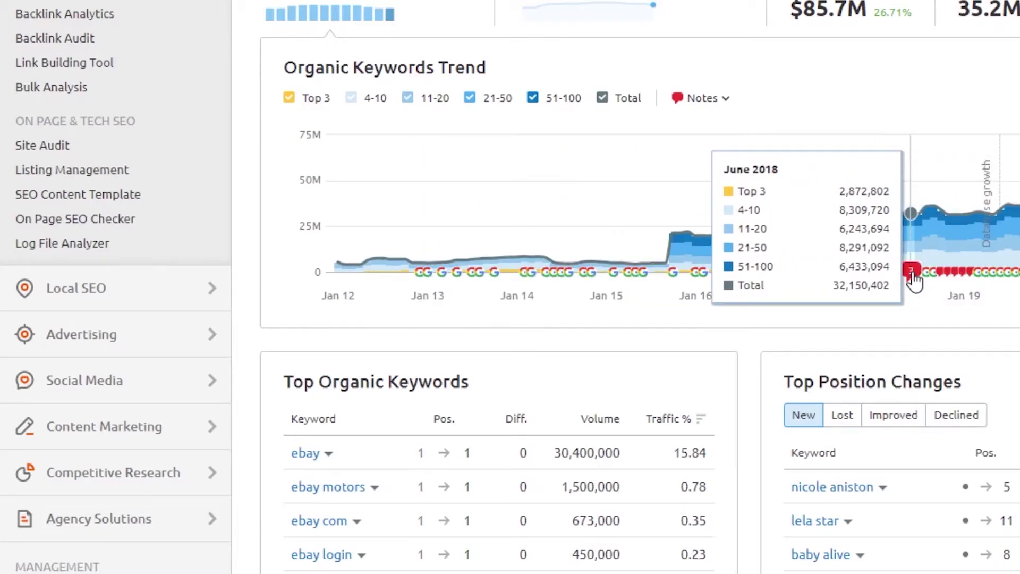
{"action": "scroll", "coordinate": [911, 213], "scroll_direction": "down", "scroll_amount": 5}
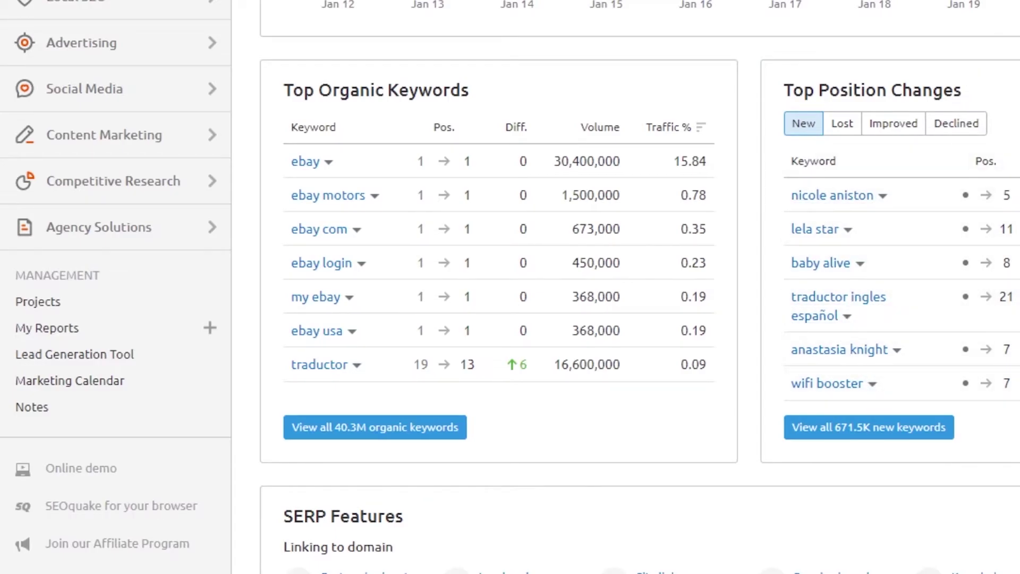
{"action": "scroll", "coordinate": [638, 286], "scroll_direction": "down", "scroll_amount": 10}
{"action": "scroll", "coordinate": [638, 287], "scroll_direction": "up", "scroll_amount": 4}
{"action": "scroll", "coordinate": [638, 287], "scroll_direction": "down", "scroll_amount": 7}
{"action": "scroll", "coordinate": [638, 287], "scroll_direction": "down", "scroll_amount": 5}
{"action": "scroll", "coordinate": [638, 286], "scroll_direction": "up", "scroll_amount": 15}
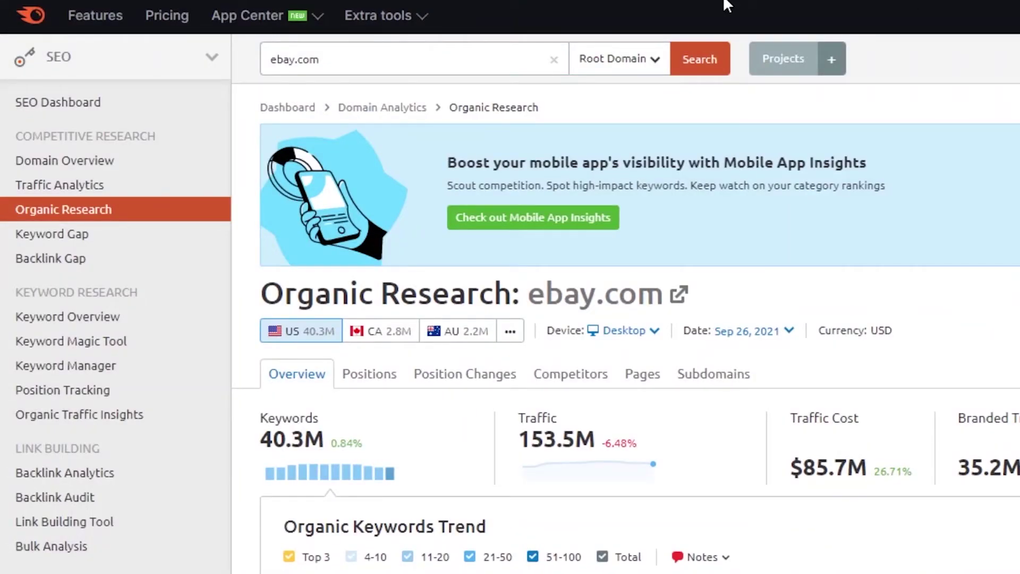
Step: Open ebay.com's Traffic Analytics and review its 1.1B-visit chart and Top Pages table
{"action": "left_click", "coordinate": [91, 192]}
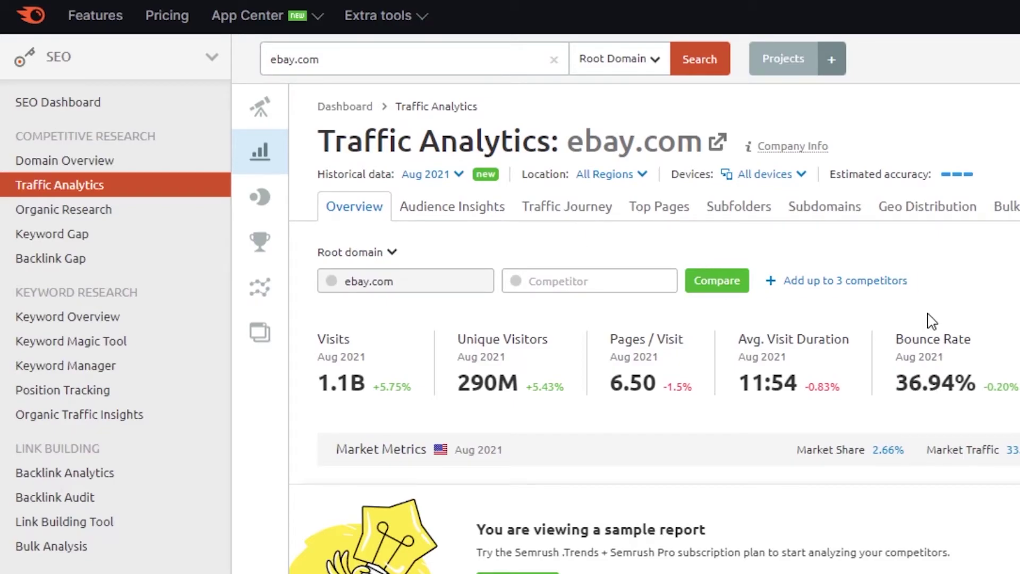
{"action": "scroll", "coordinate": [653, 319], "scroll_direction": "down", "scroll_amount": 5}
{"action": "scroll", "coordinate": [653, 319], "scroll_direction": "up", "scroll_amount": 2}
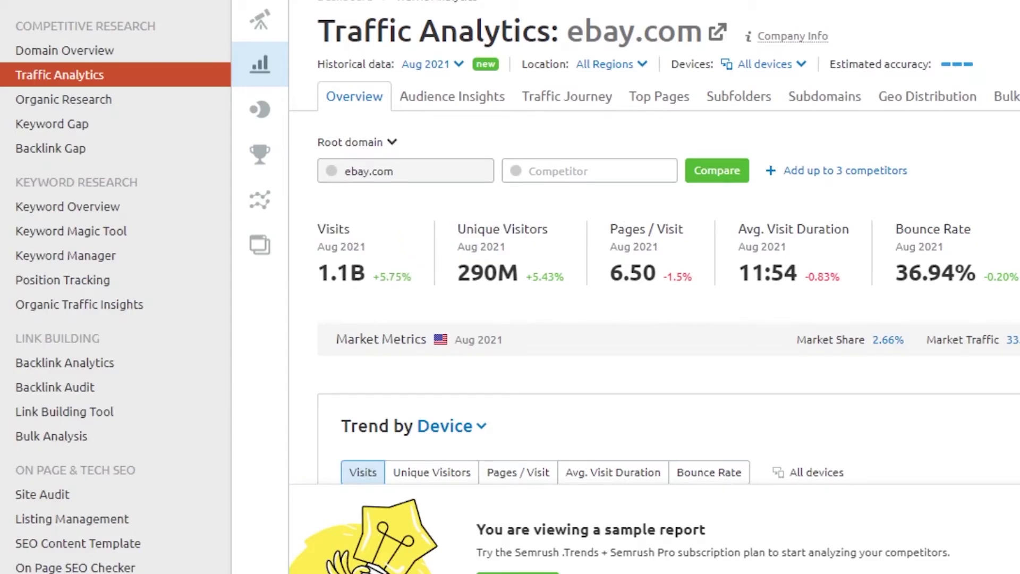
{"action": "scroll", "coordinate": [584, 319], "scroll_direction": "down", "scroll_amount": 10}
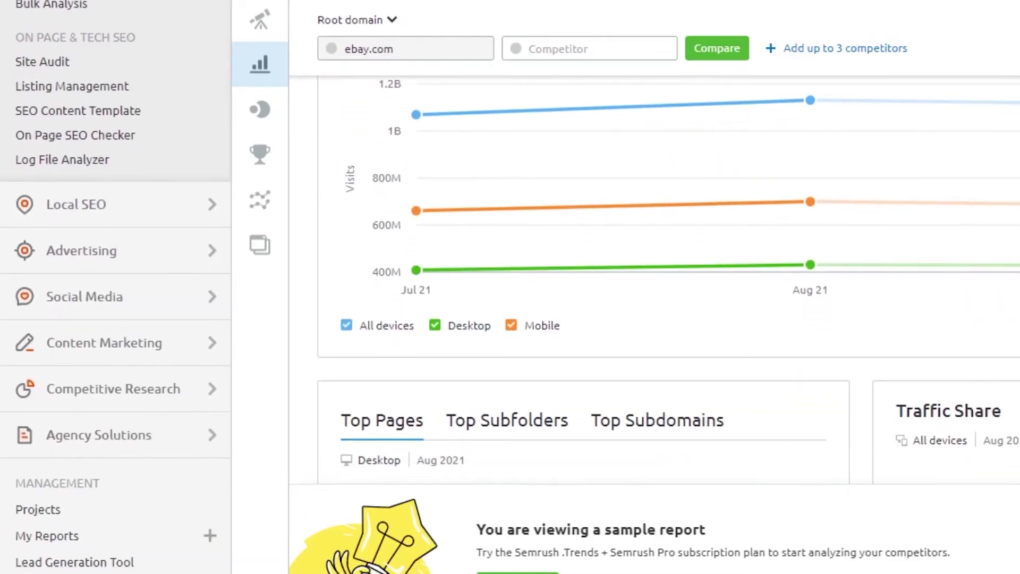
{"action": "scroll", "coordinate": [584, 319], "scroll_direction": "down", "scroll_amount": 10}
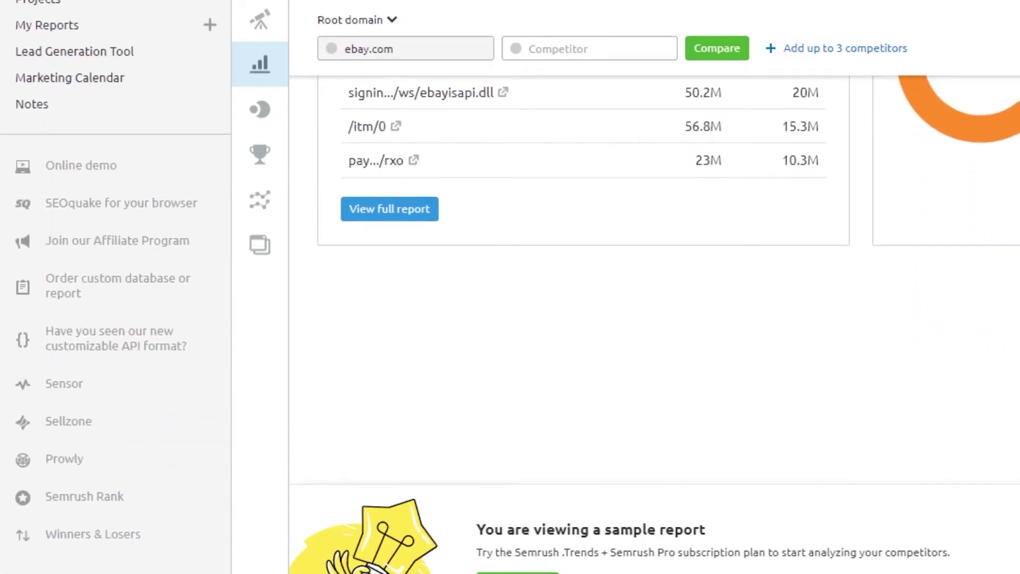
{"action": "scroll", "coordinate": [585, 319], "scroll_direction": "up", "scroll_amount": 20}
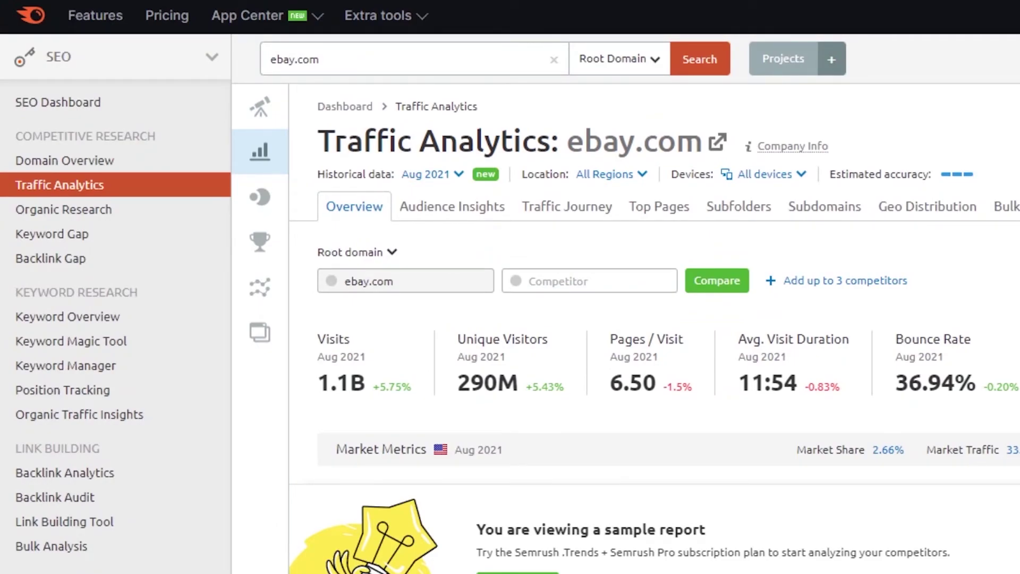
{"action": "scroll", "coordinate": [584, 318], "scroll_direction": "down", "scroll_amount": 8}
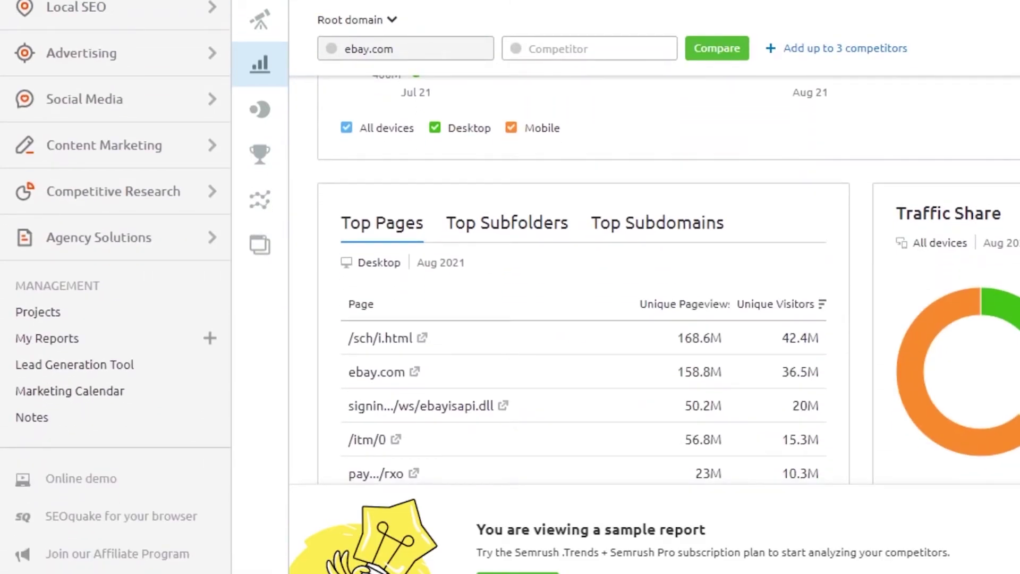
{"action": "scroll", "coordinate": [584, 319], "scroll_direction": "up", "scroll_amount": 8}
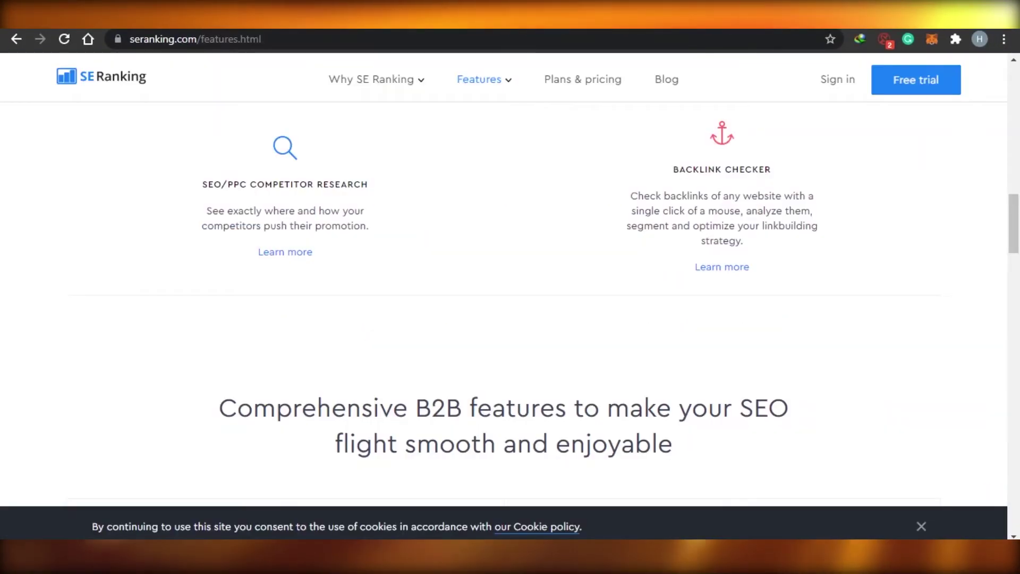
{"action": "mouse_move", "coordinate": [352, 117]}
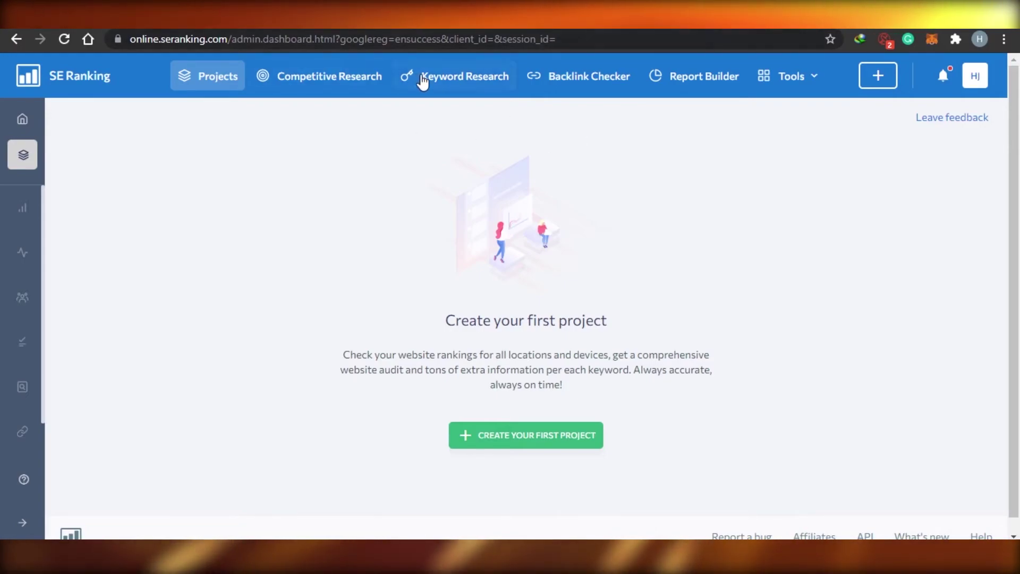
Step: Enter the keyword 'Music' in SE Ranking Keyword Research and switch the region to USA
{"action": "left_click", "coordinate": [445, 81]}
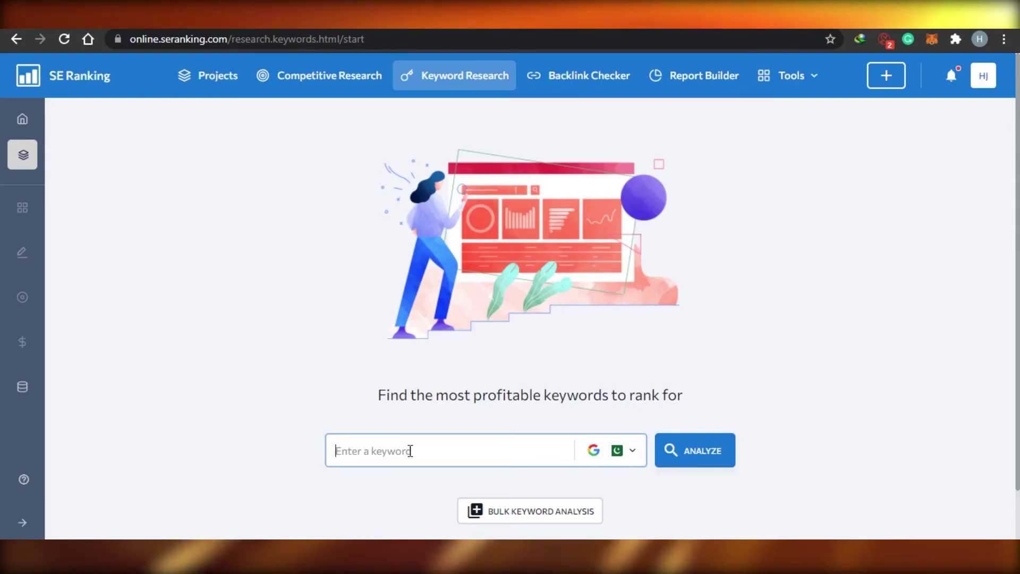
{"action": "type", "text": "M"}
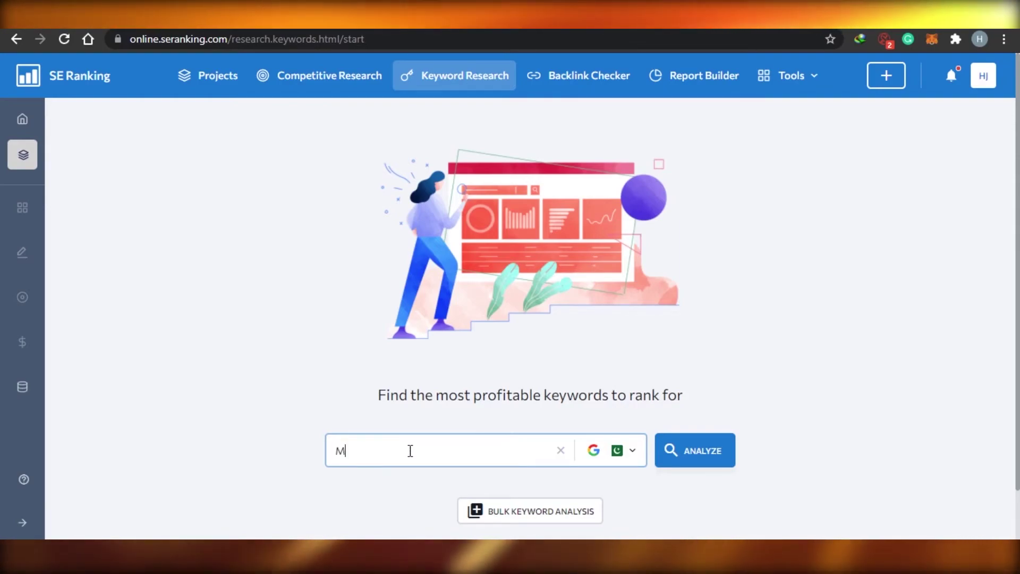
{"action": "type", "text": "usic"}
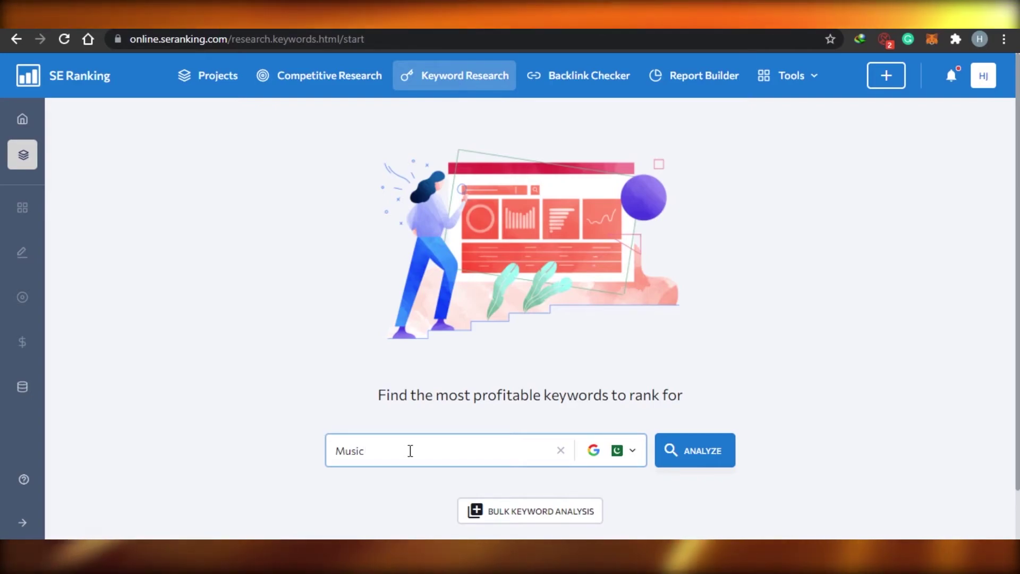
{"action": "left_click", "coordinate": [632, 453]}
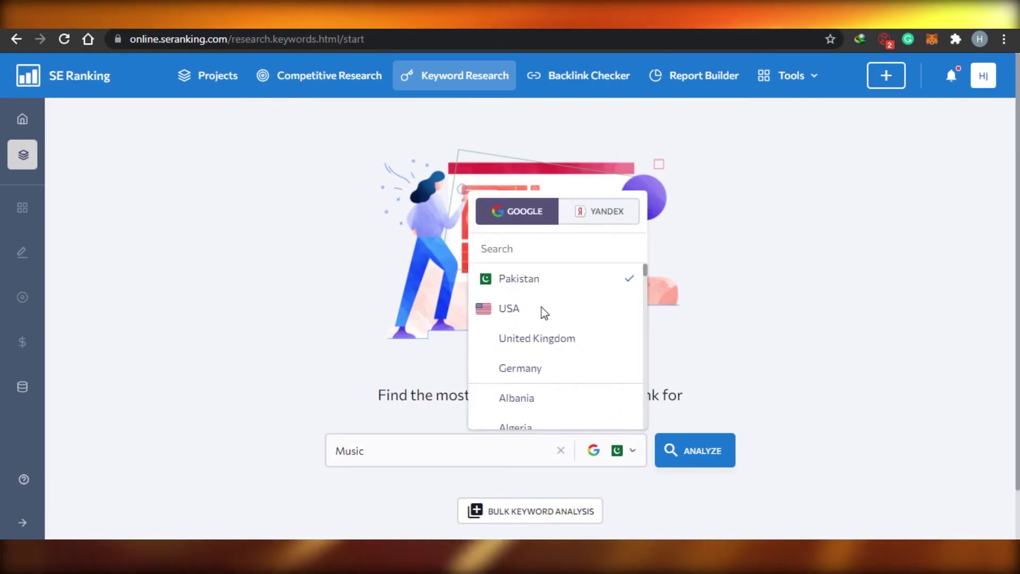
{"action": "left_click", "coordinate": [507, 312]}
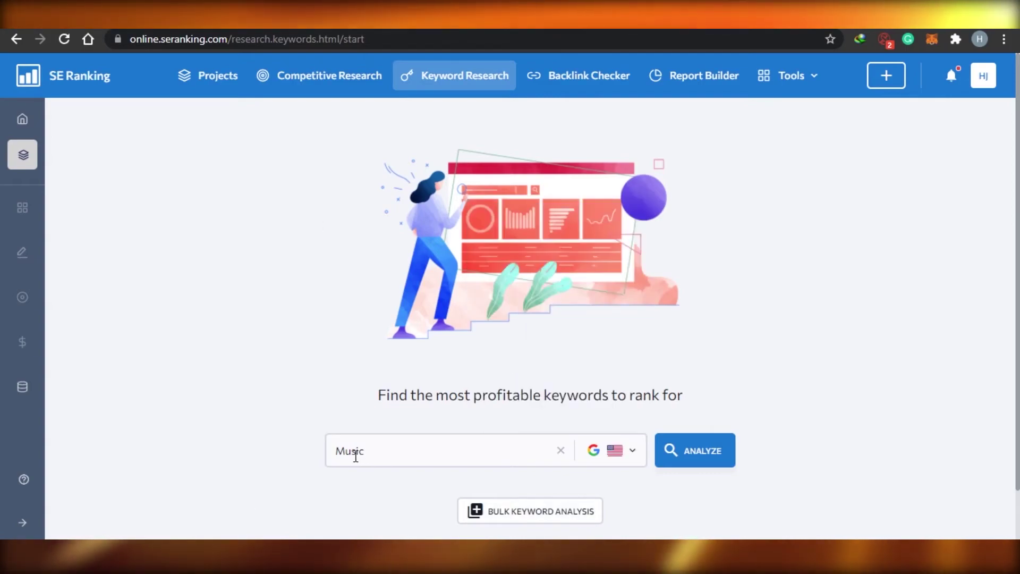
Step: Analyze 'Music' for the US, review the keyword ideas and results tables, then return to Semrush
{"action": "left_click", "coordinate": [690, 453]}
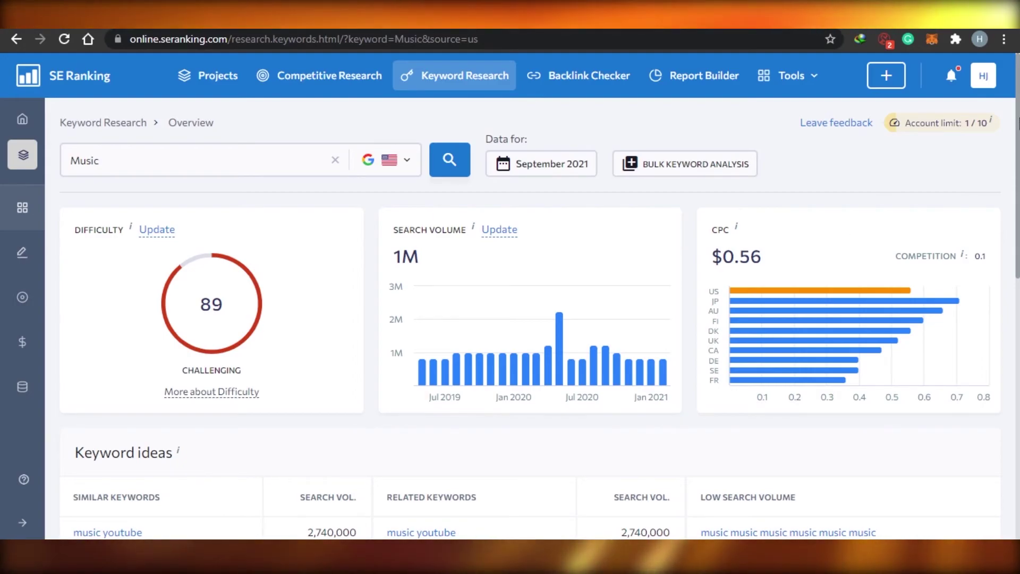
{"action": "scroll", "coordinate": [1019, 233], "scroll_direction": "down", "scroll_amount": 3}
{"action": "scroll", "coordinate": [1018, 268], "scroll_direction": "down", "scroll_amount": 4}
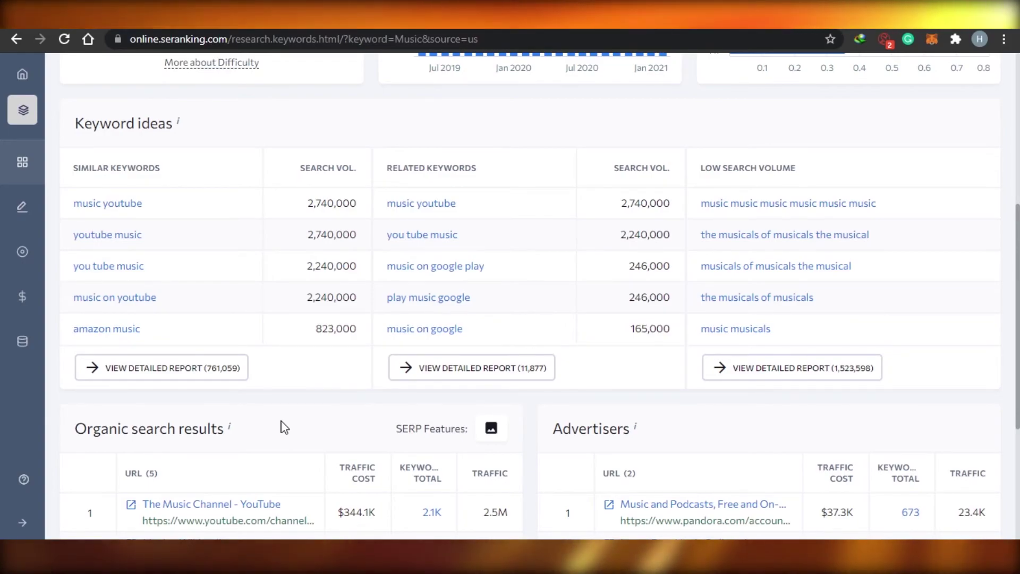
{"action": "left_click_drag", "start_coordinate": [1018, 223], "coordinate": [1018, 334]}
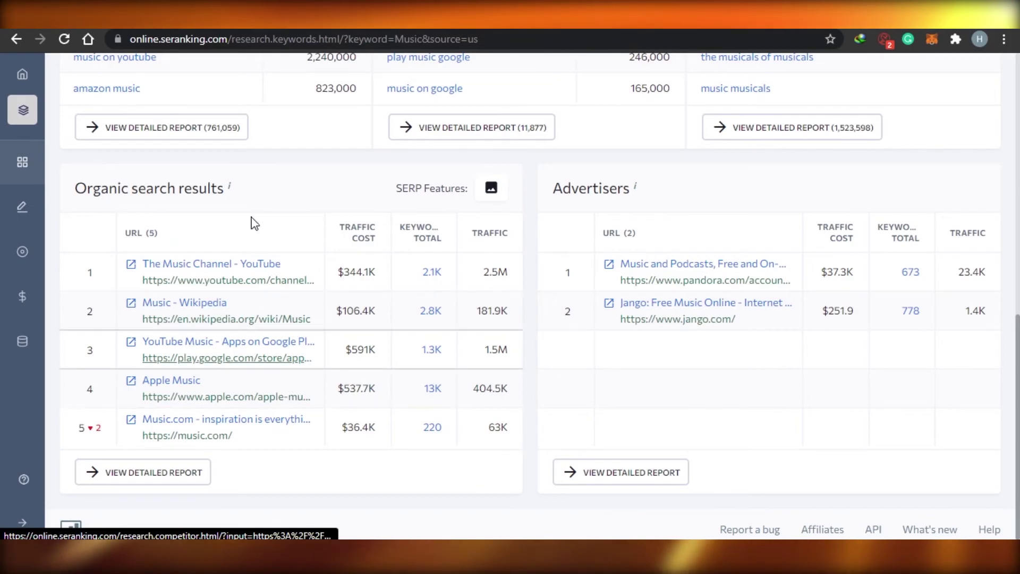
{"action": "mouse_move", "coordinate": [229, 186]}
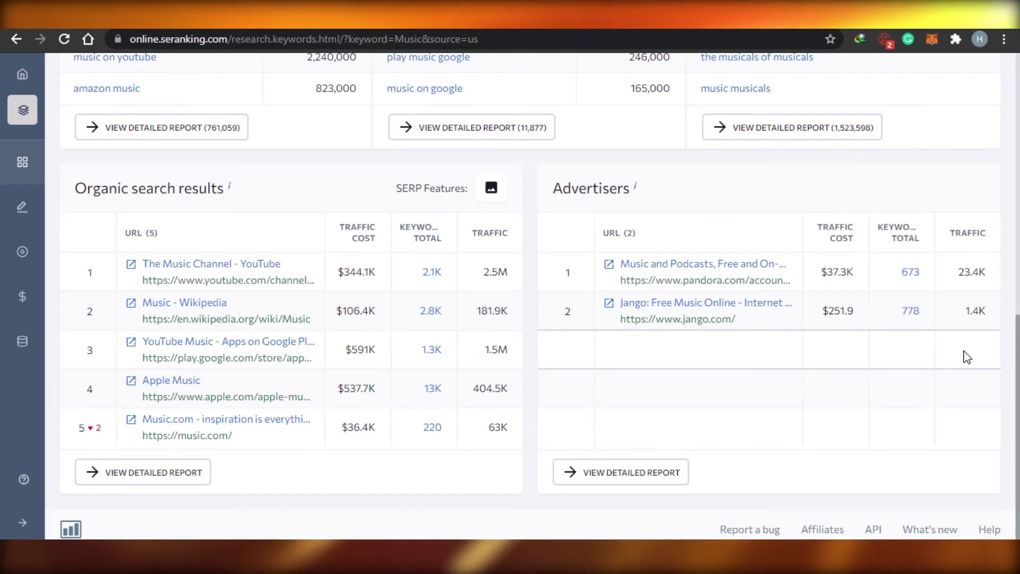
{"action": "left_click_drag", "start_coordinate": [1019, 374], "coordinate": [1018, 140]}
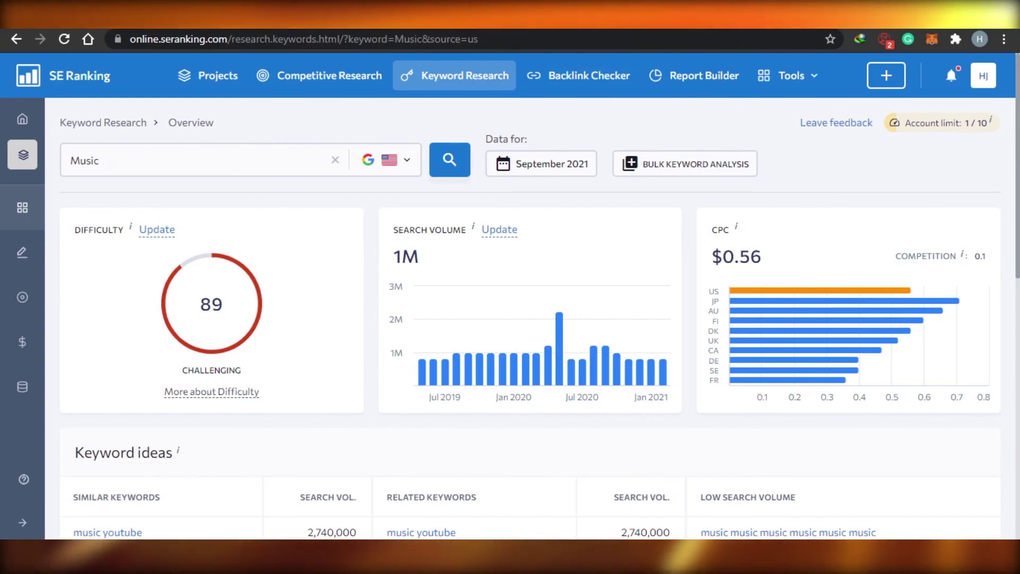
{"action": "left_click", "coordinate": [59, 16]}
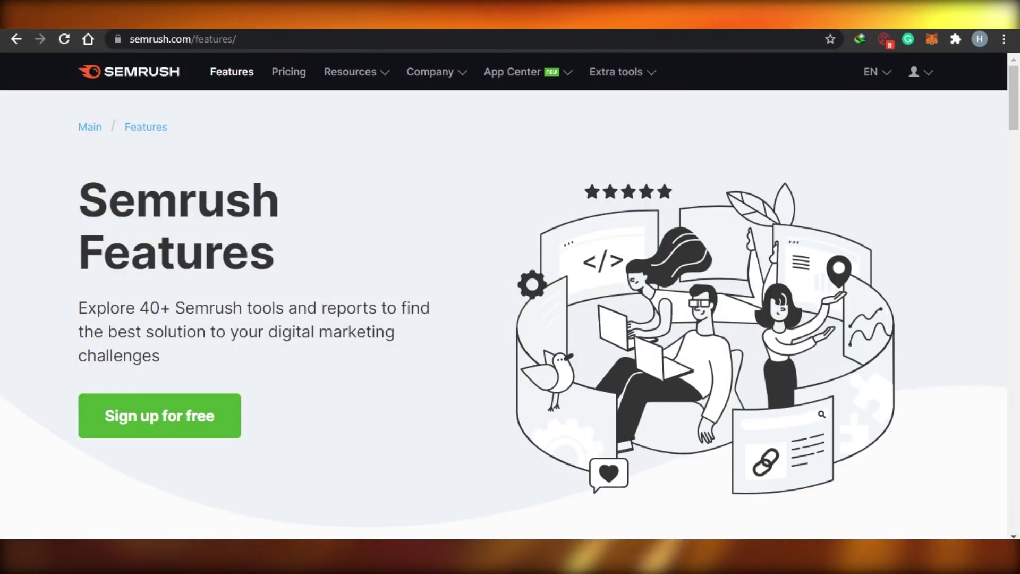
{"action": "key", "text": "ctrl+Tab"}
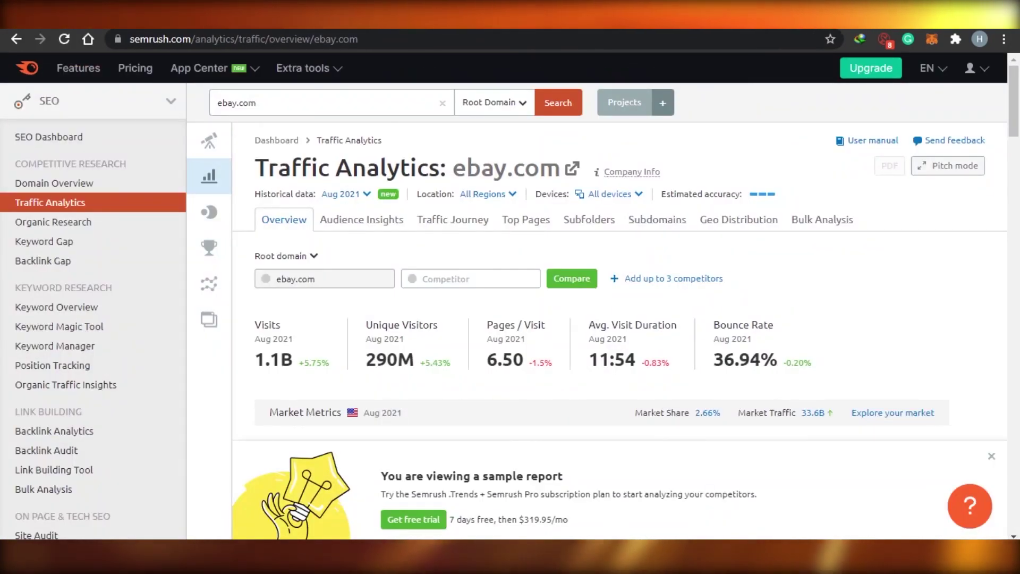